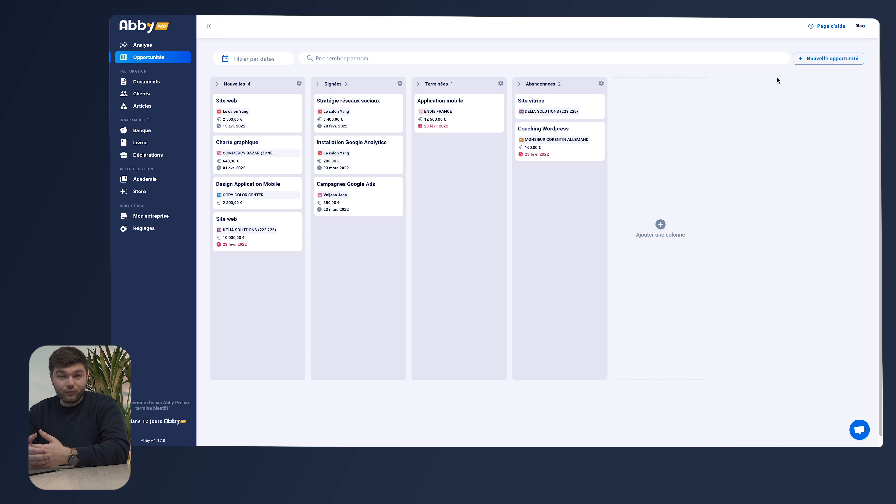
pyautogui.scroll(-1, 779, 82)
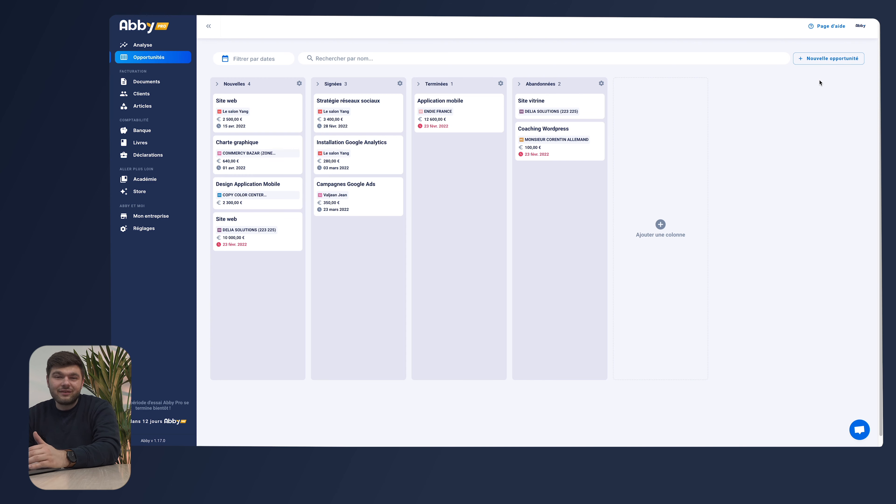
# Start a new opportunity in the Nouvelles category, name it "Site web" and assign the client Le salon Yang.
pyautogui.click(824, 59)
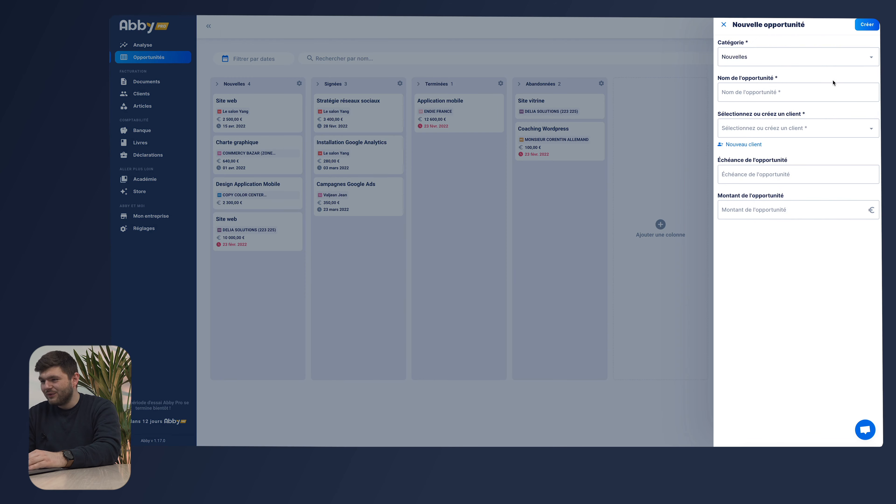
pyautogui.click(769, 90)
pyautogui.write('Site web')
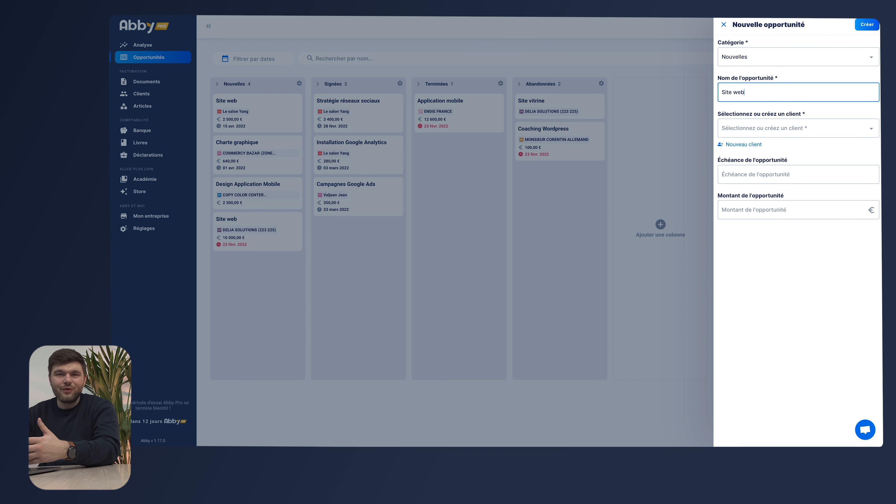
pyautogui.click(814, 128)
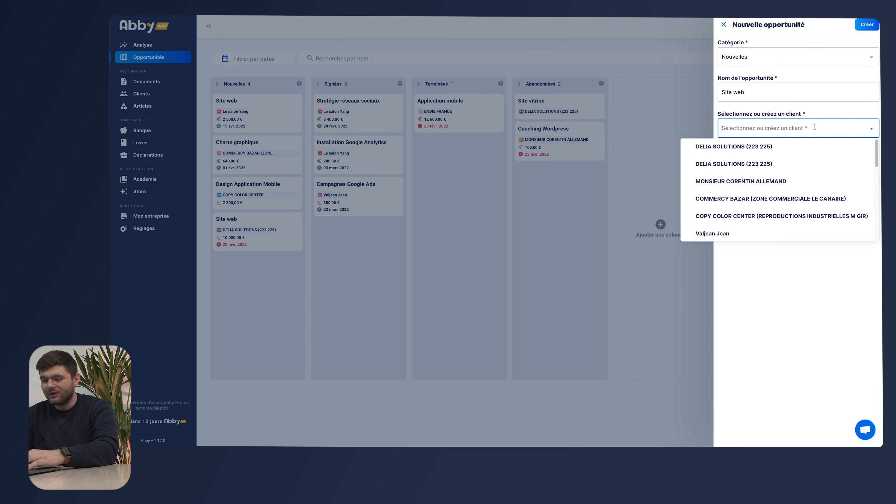
pyautogui.write('Salon')
pyautogui.click(821, 162)
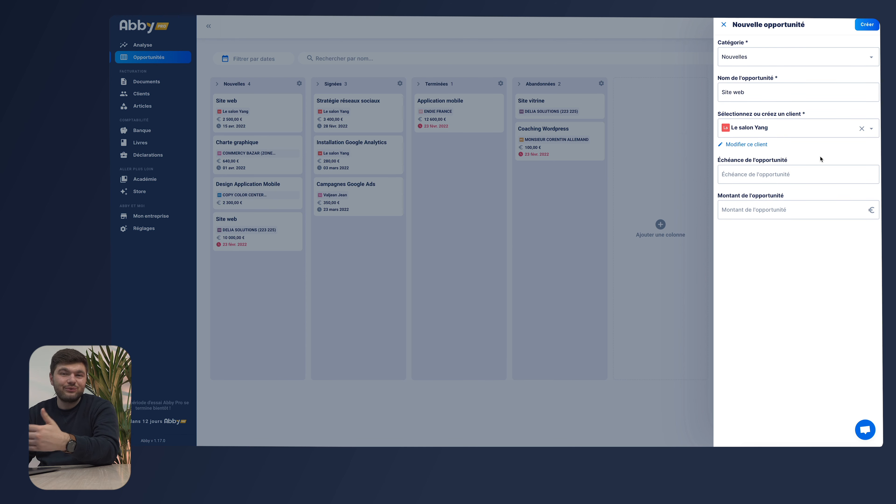
# Set the opportunity's due date to 11/04/2022 and its amount to 2500 €, and create it.
pyautogui.click(775, 175)
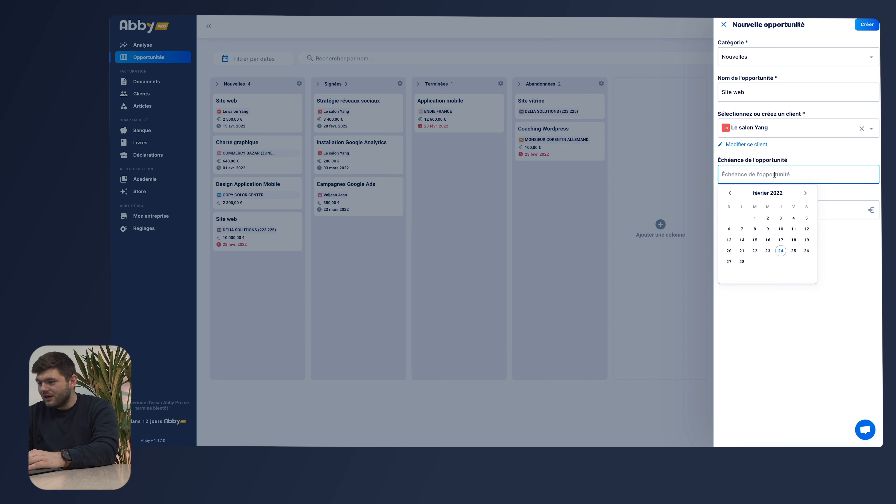
pyautogui.click(806, 193)
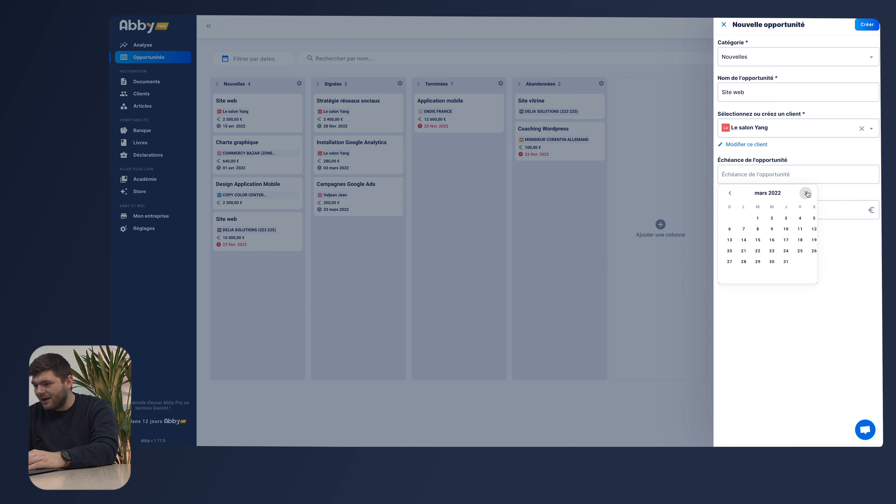
pyautogui.click(806, 193)
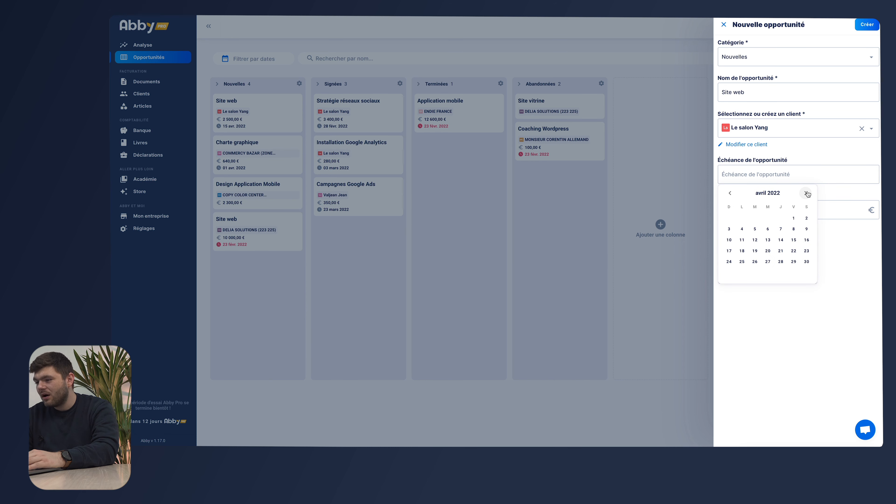
pyautogui.click(742, 240)
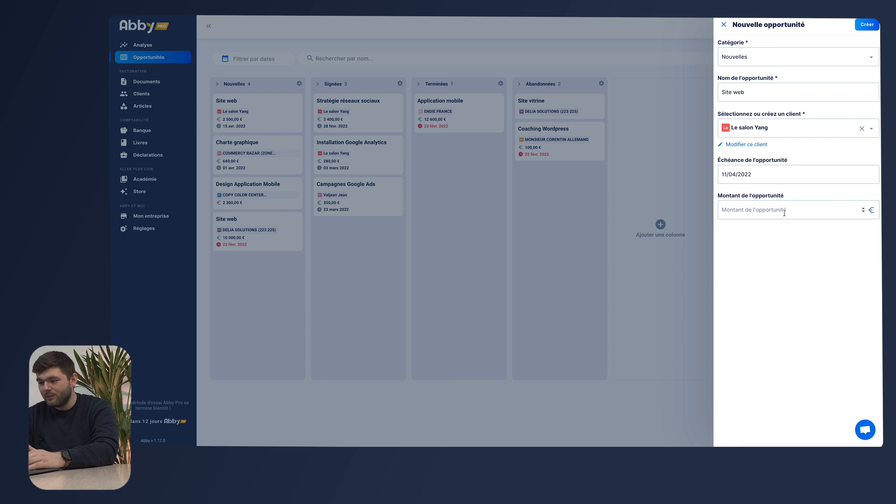
pyautogui.click(748, 209)
pyautogui.write('2500')
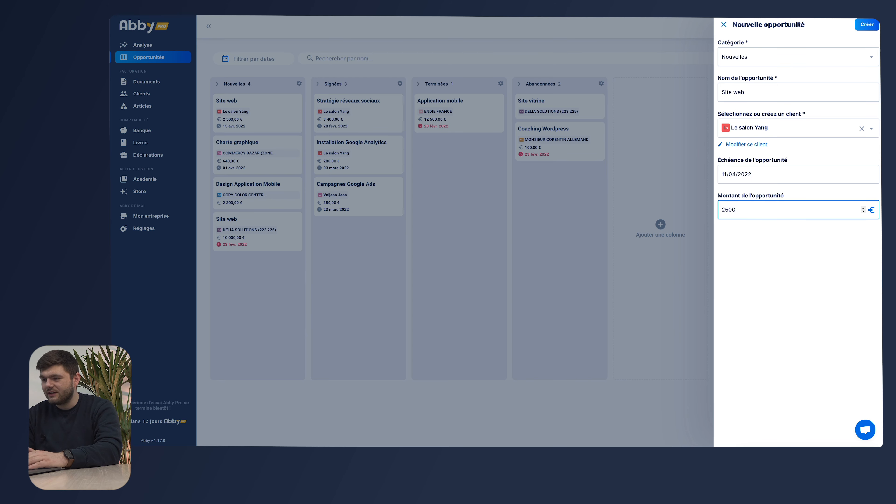
pyautogui.press('Return')
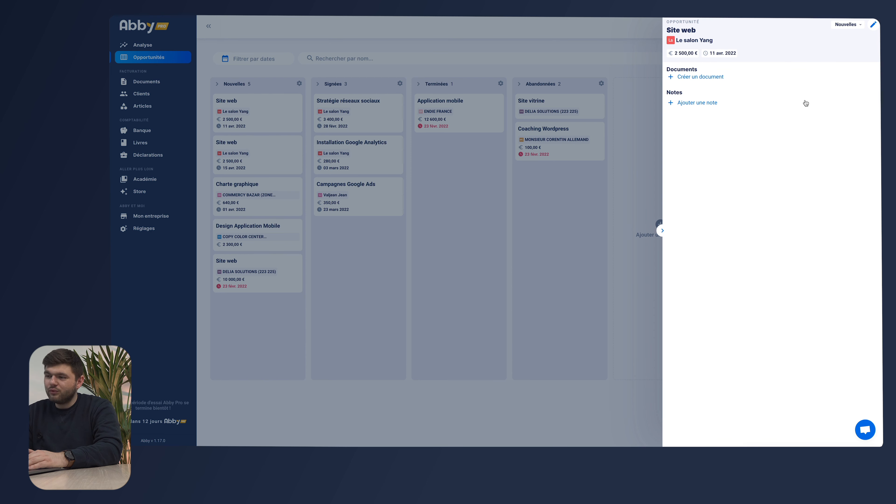
# Add a checklist note with the items "Tache 1" and "Tache 2" to the opportunity, save it and close the opportunity.
pyautogui.click(695, 103)
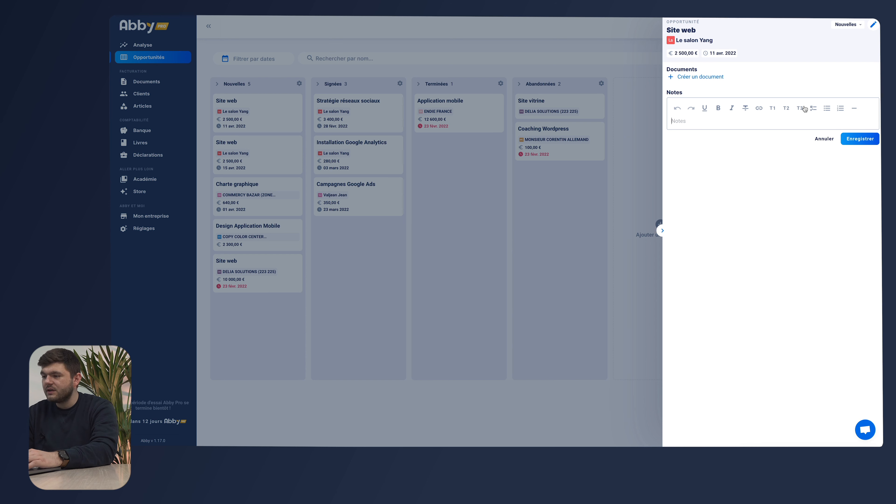
pyautogui.click(814, 108)
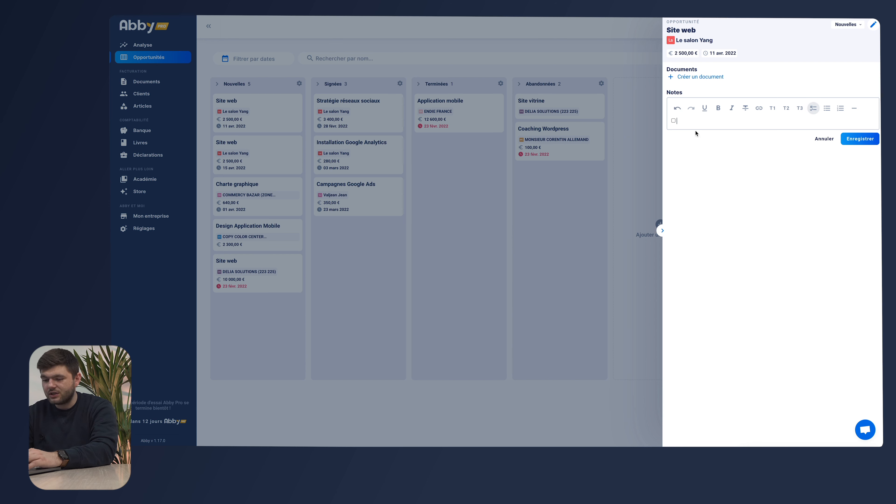
pyautogui.write('Tache 1')
pyautogui.press('Return')
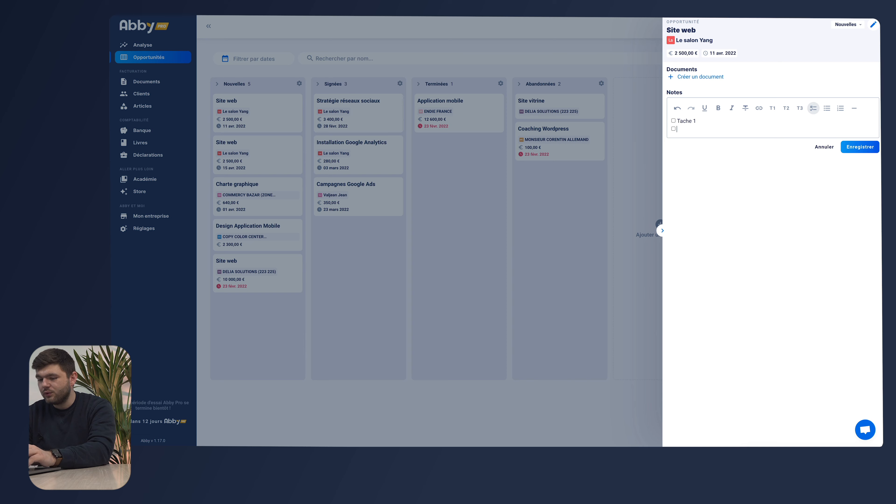
pyautogui.write('Tache 2')
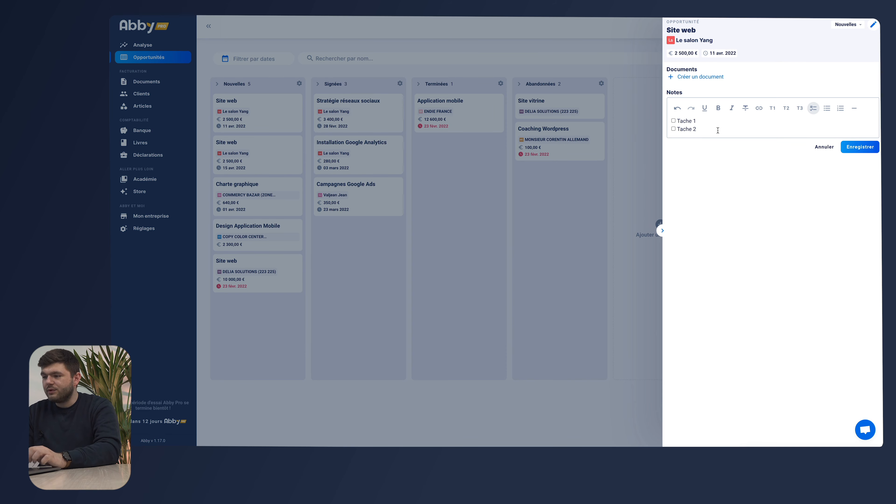
pyautogui.click(860, 147)
pyautogui.click(476, 187)
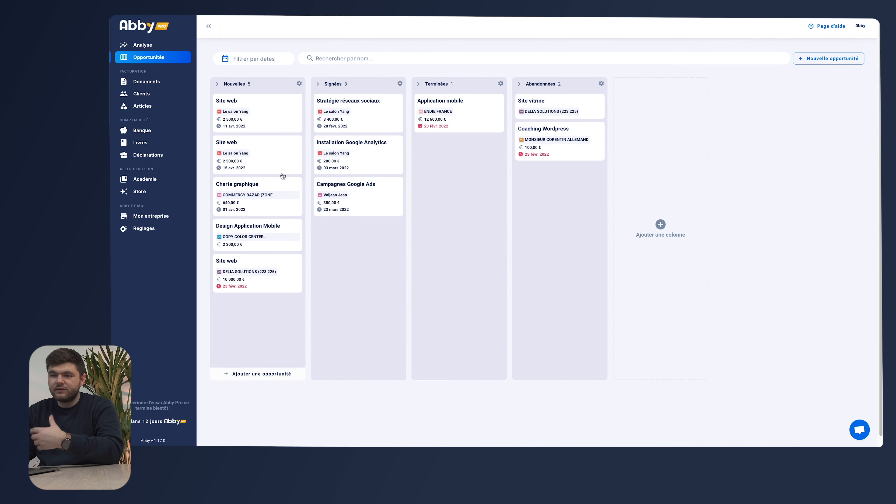
# Reopen the Site web opportunity due 11 avr. 2022 and tick off Tache 1 and Tache 2 in its notes.
pyautogui.click(278, 126)
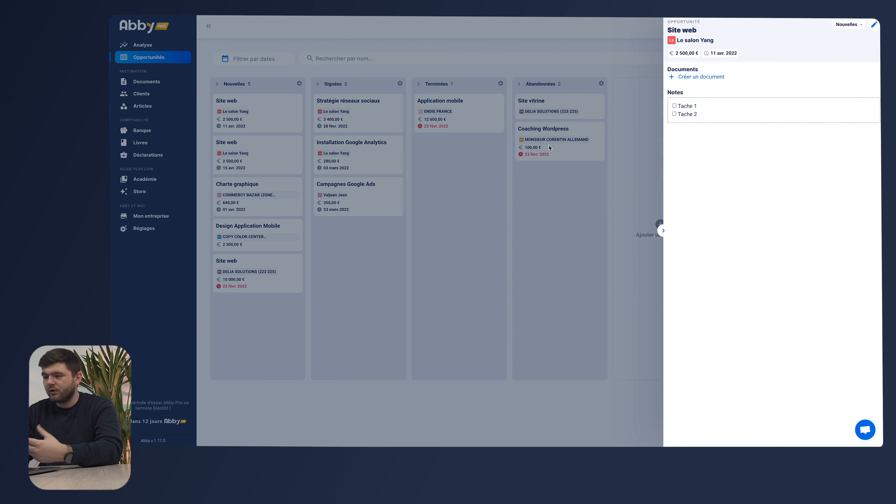
pyautogui.click(673, 105)
pyautogui.click(674, 120)
pyautogui.click(674, 129)
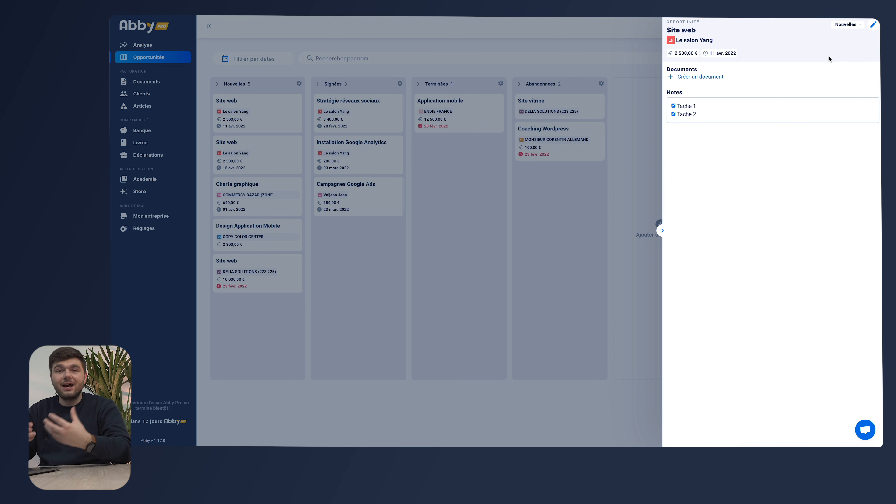
# Create a quote (Devis) from the Site web opportunity and add the library article Informatique.
pyautogui.click(716, 80)
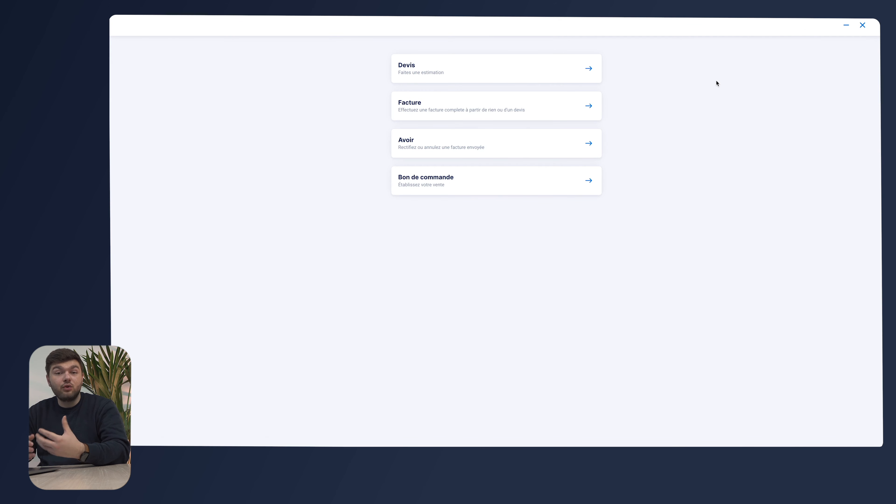
pyautogui.click(527, 71)
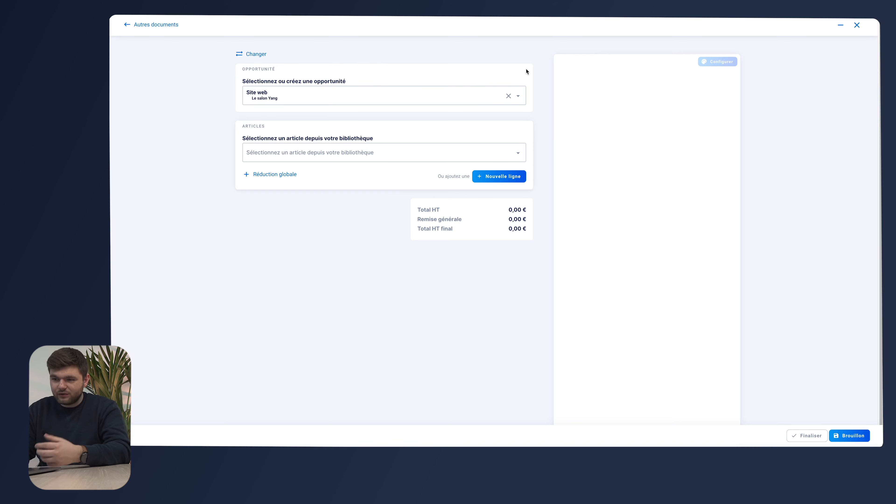
pyautogui.click(375, 152)
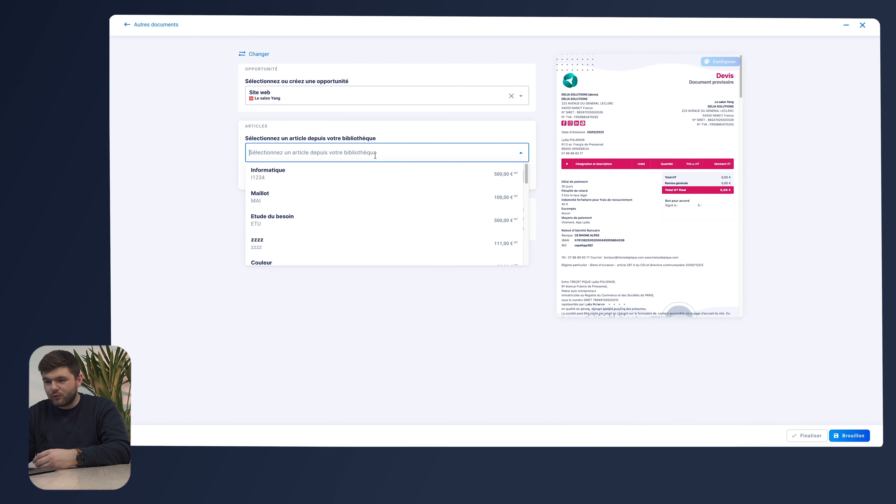
pyautogui.click(327, 178)
# Set the Informatique line's unit to Jour and its quantity to 5, and save the quote as a draft.
pyautogui.scroll(-2, 383, 256)
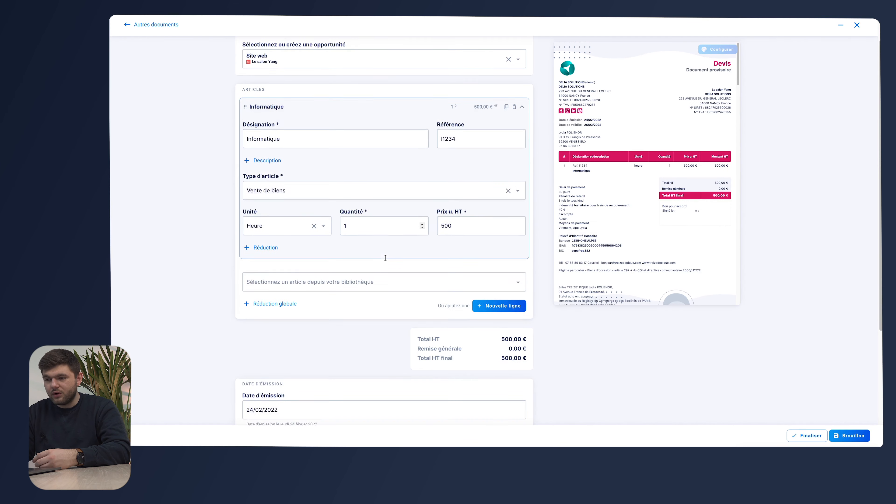
pyautogui.scroll(-3, 386, 258)
pyautogui.click(287, 152)
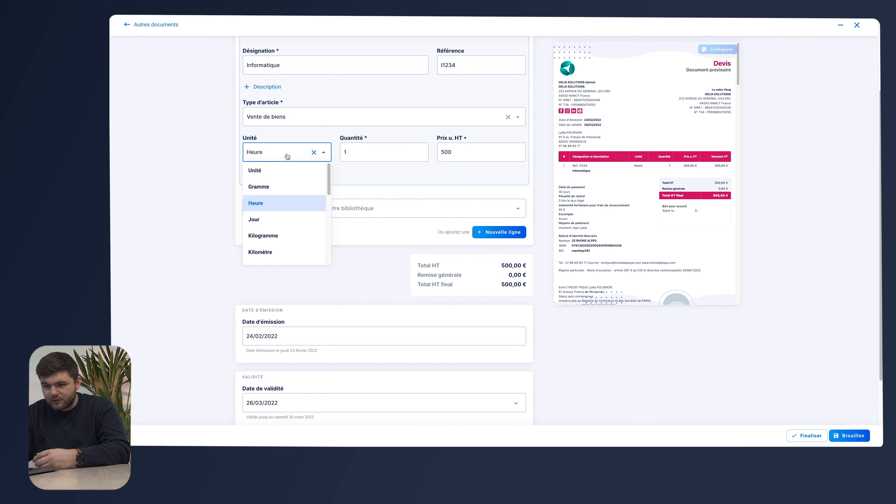
pyautogui.click(255, 219)
pyautogui.press('Tab')
pyautogui.write('5')
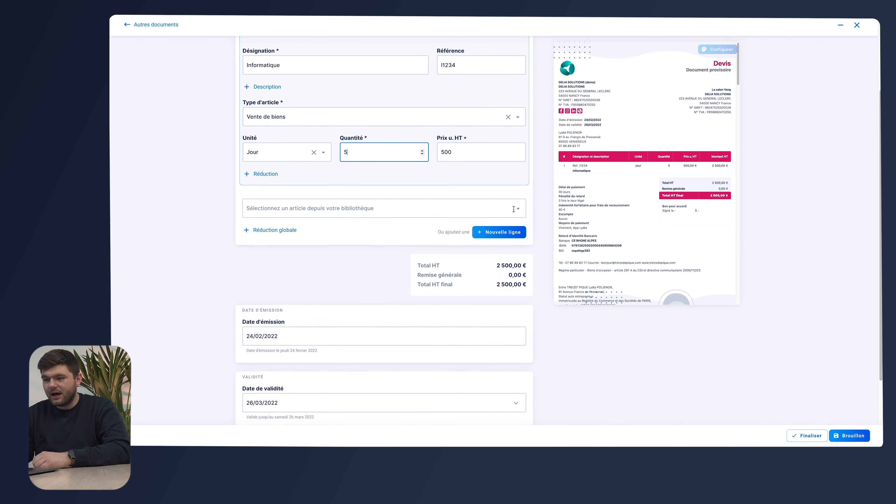
pyautogui.scroll(2, 436, 201)
pyautogui.scroll(-4, 442, 203)
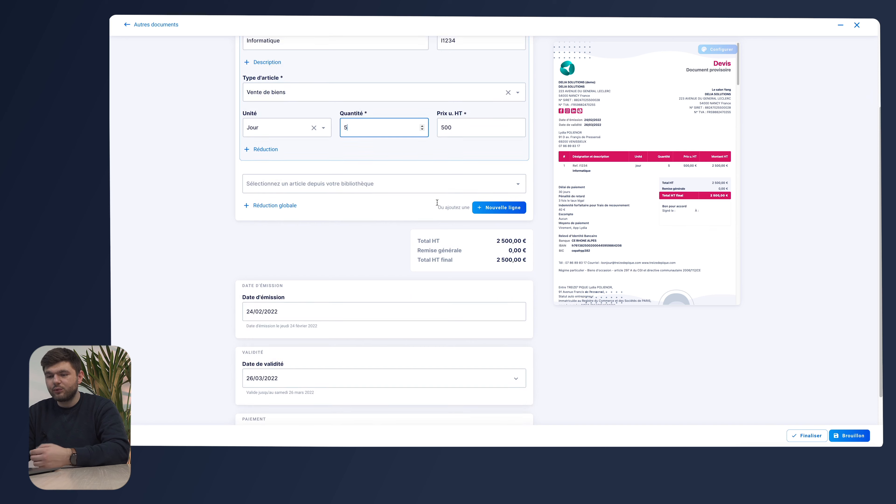
pyautogui.scroll(-2, 437, 205)
pyautogui.click(845, 437)
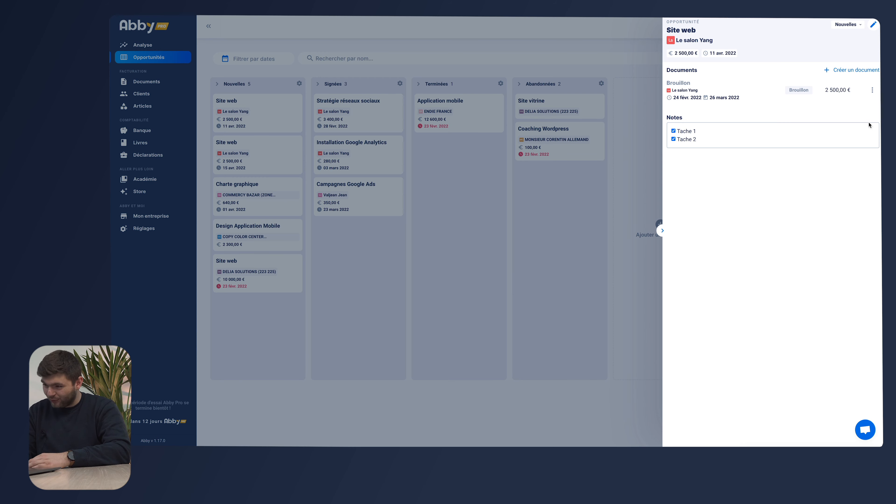
# Finalize the draft quote attached to the Site web opportunity.
pyautogui.click(872, 89)
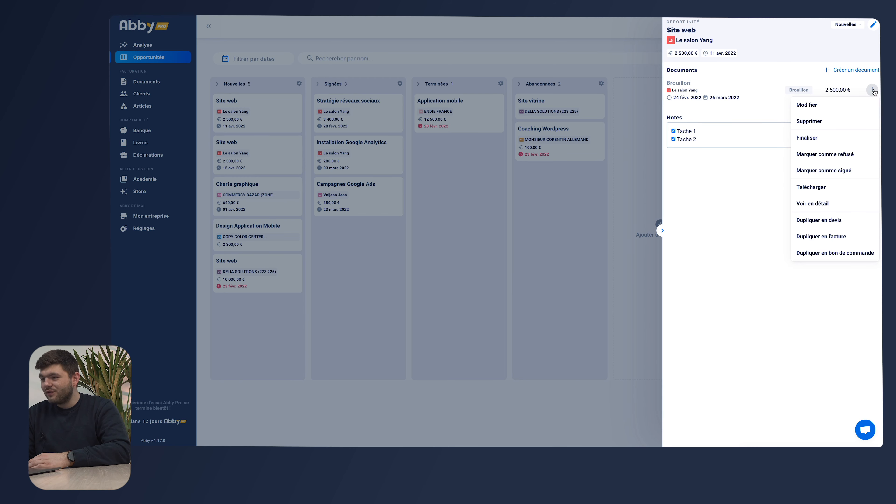
pyautogui.click(825, 141)
pyautogui.click(519, 269)
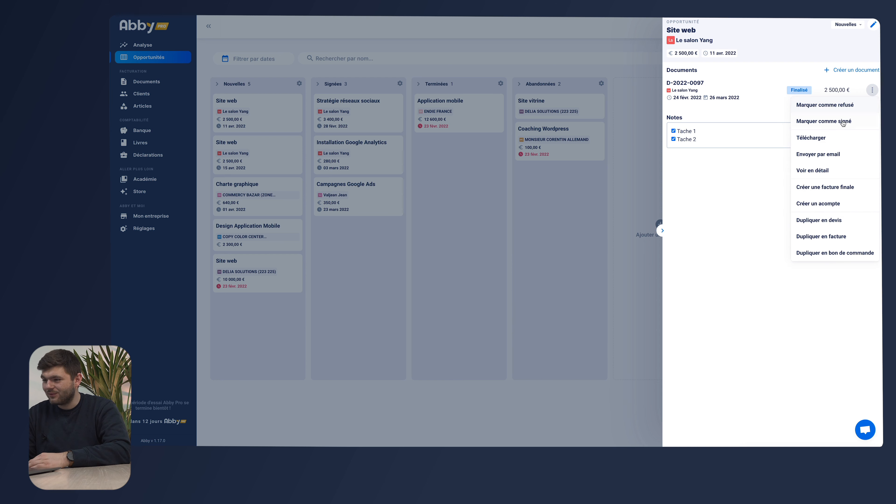
# Mark the finalized quote as signed and move the Site web opportunity due 11 avr. 2022 to the Signées column.
pyautogui.click(845, 122)
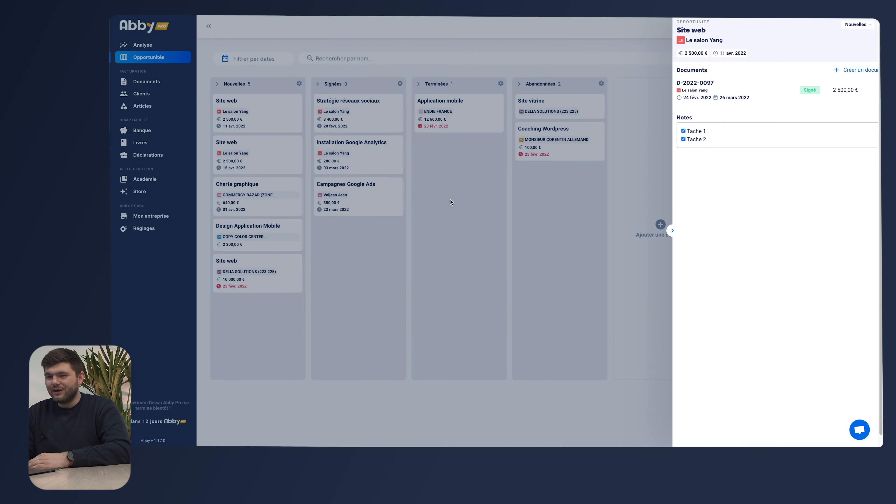
pyautogui.click(477, 195)
pyautogui.moveTo(261, 108); pyautogui.dragTo(362, 105)
# Create a 30 % deposit invoice (acompte) from the opportunity's signed quote and finalize it.
pyautogui.click(363, 104)
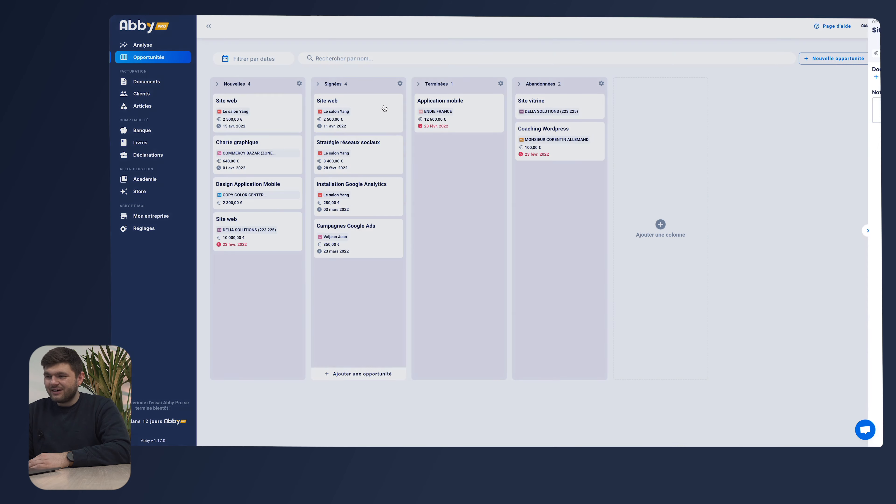
pyautogui.click(871, 92)
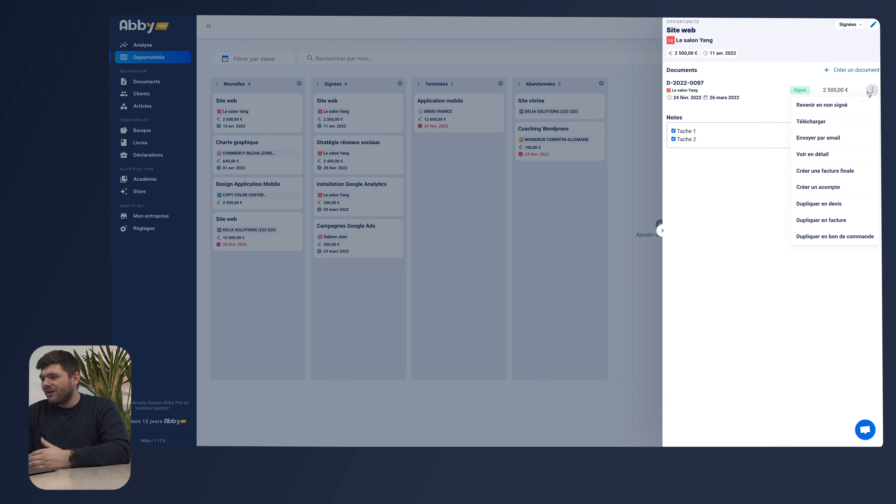
pyautogui.click(828, 192)
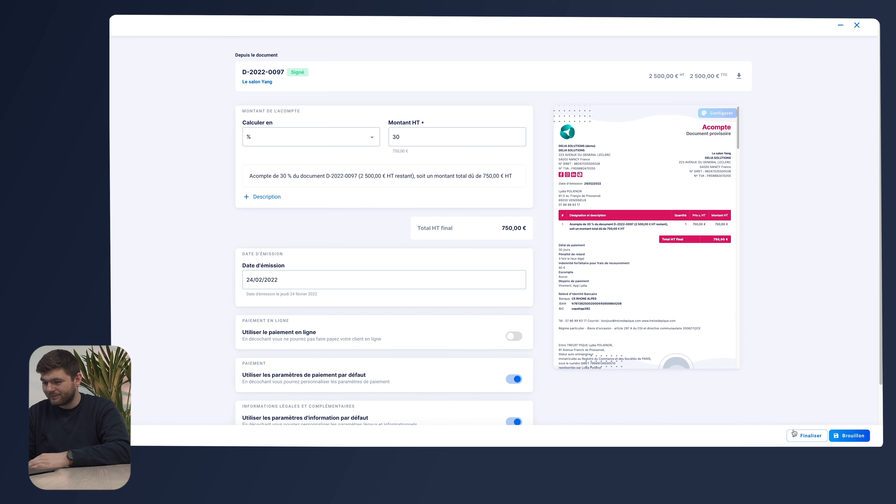
pyautogui.click(806, 435)
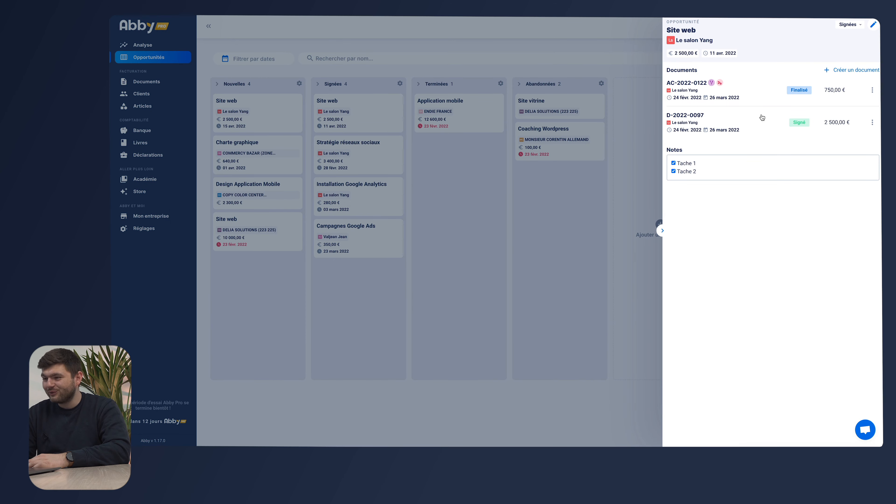
# Mark the deposit invoice of the Site web opportunity as paid.
pyautogui.click(872, 91)
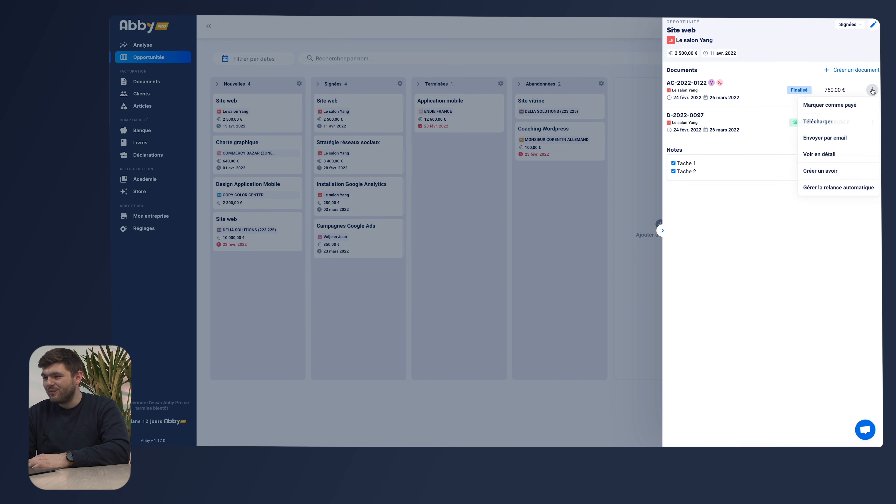
pyautogui.click(837, 111)
pyautogui.click(592, 349)
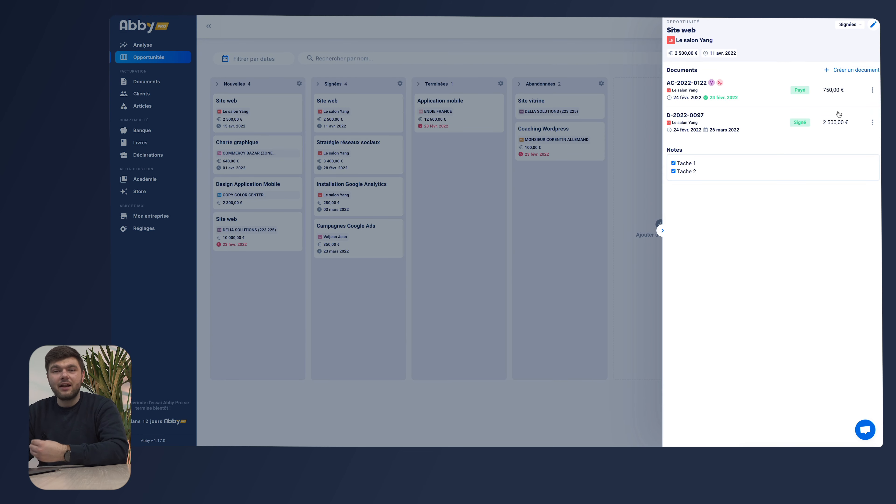
# Create the final invoice (facture finale) from the Site web opportunity's signed quote and finalize it.
pyautogui.click(872, 122)
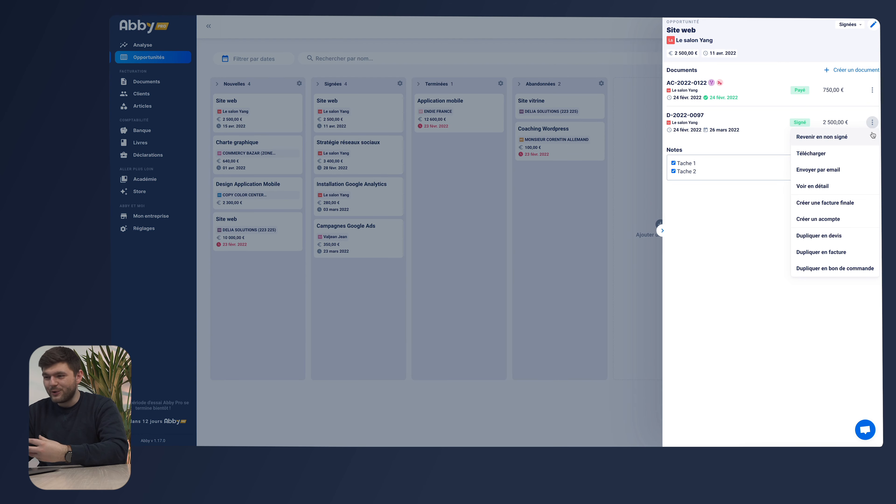
pyautogui.click(851, 204)
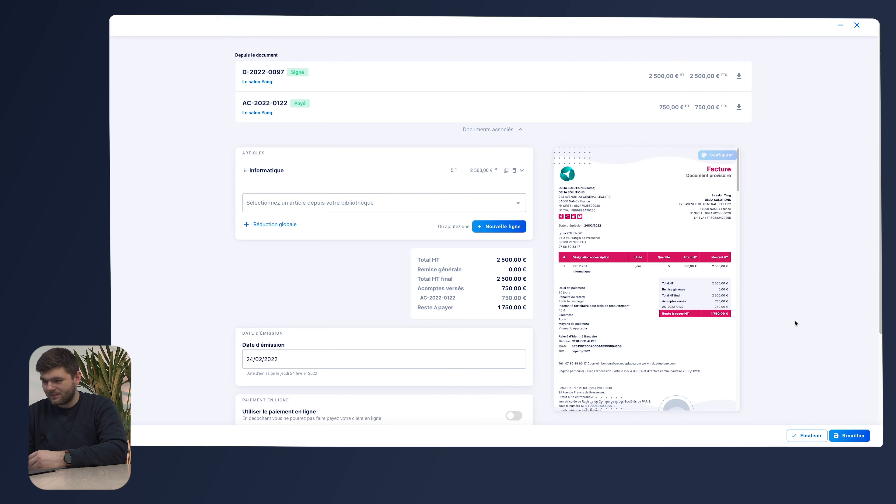
pyautogui.click(803, 436)
pyautogui.click(524, 271)
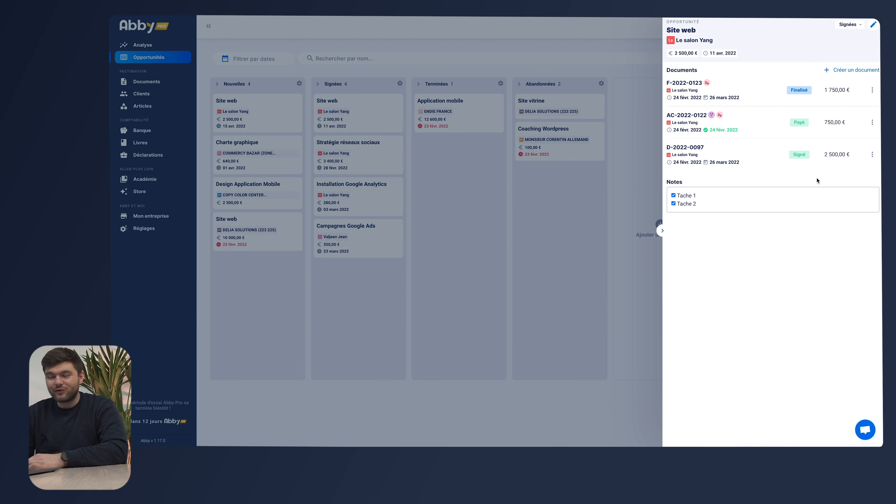
# Mark the final invoice as fully paid by Virement and move the Site web opportunity due 11 avr. 2022 to the Terminées column.
pyautogui.click(872, 90)
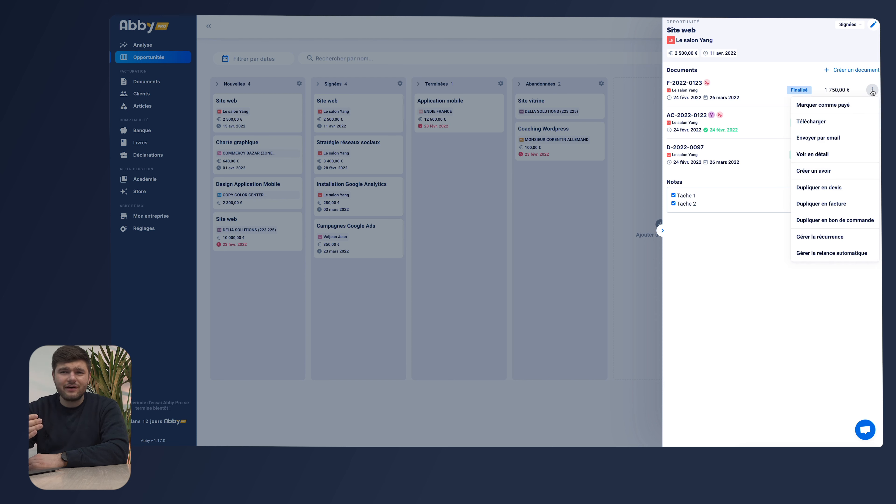
pyautogui.click(843, 105)
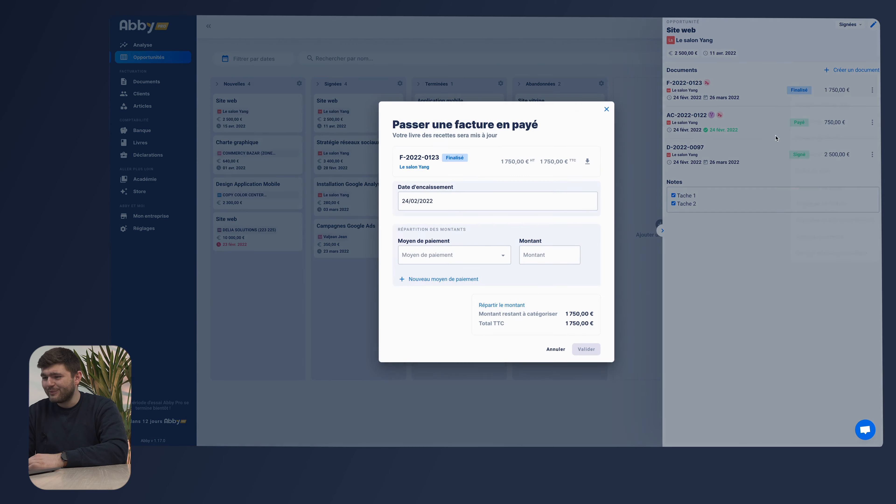
pyautogui.click(453, 253)
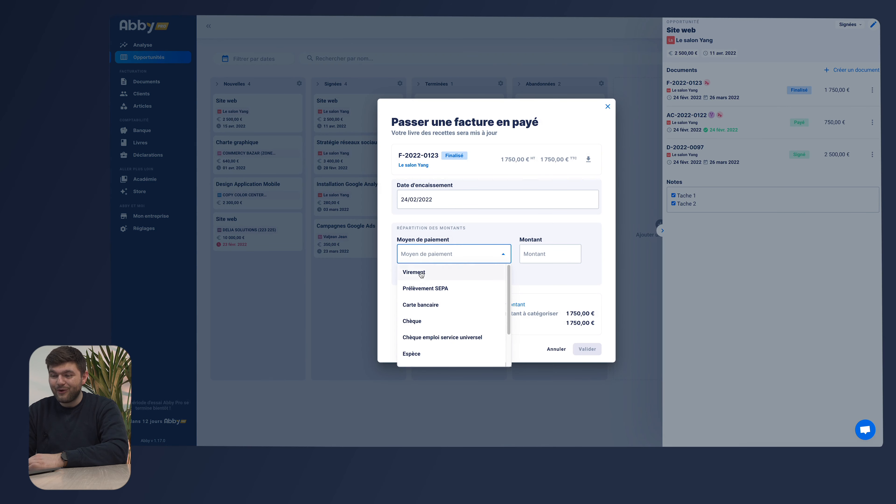
pyautogui.click(420, 272)
pyautogui.click(511, 304)
pyautogui.click(587, 349)
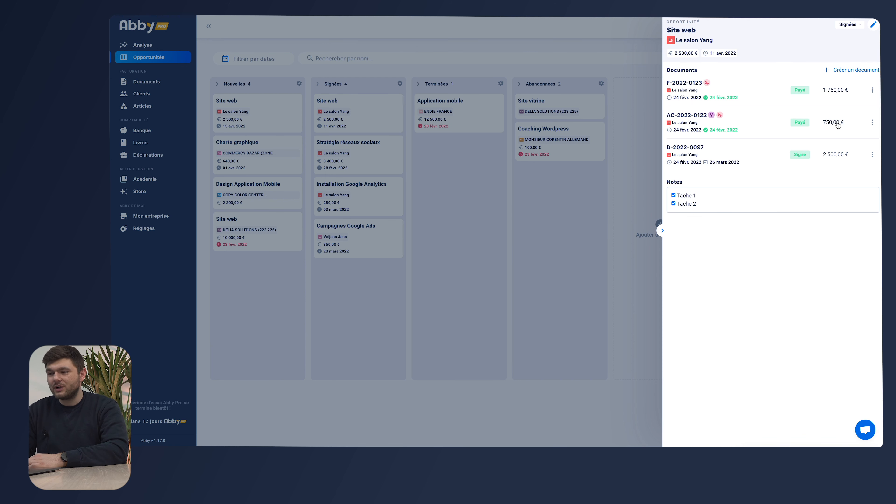
pyautogui.click(522, 146)
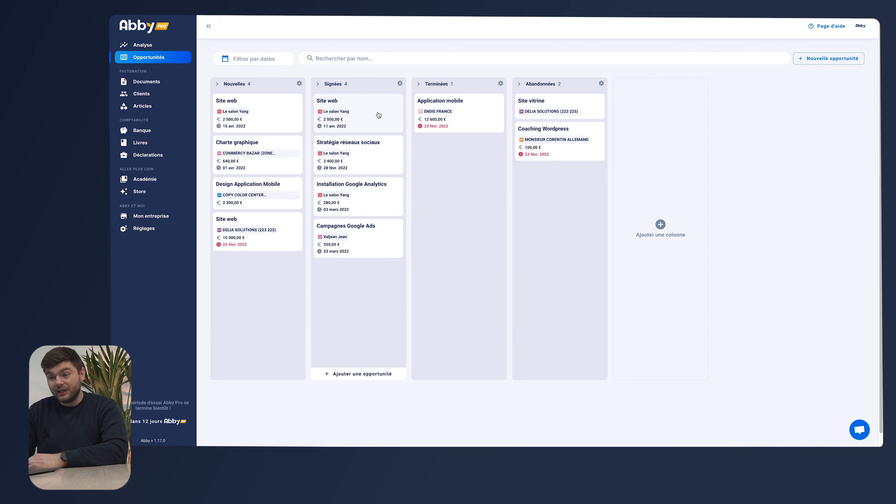
pyautogui.moveTo(378, 113); pyautogui.dragTo(479, 152)
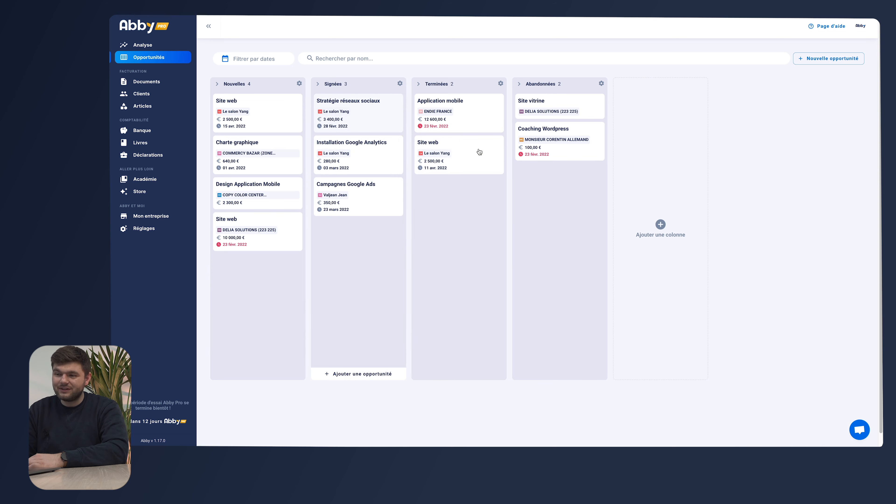
# Review the invoices and deposits of client Le salon Yang, plus its opportunities and the completed Site web opportunity's documents.
pyautogui.click(442, 155)
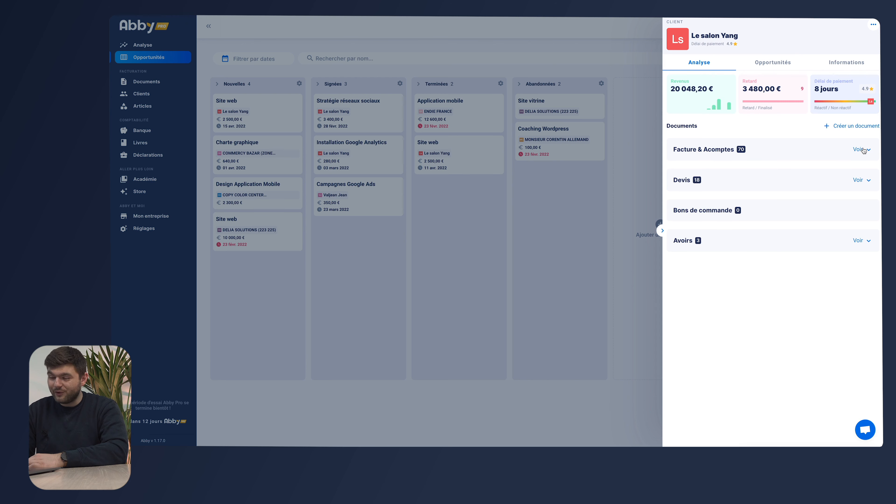
pyautogui.click(862, 150)
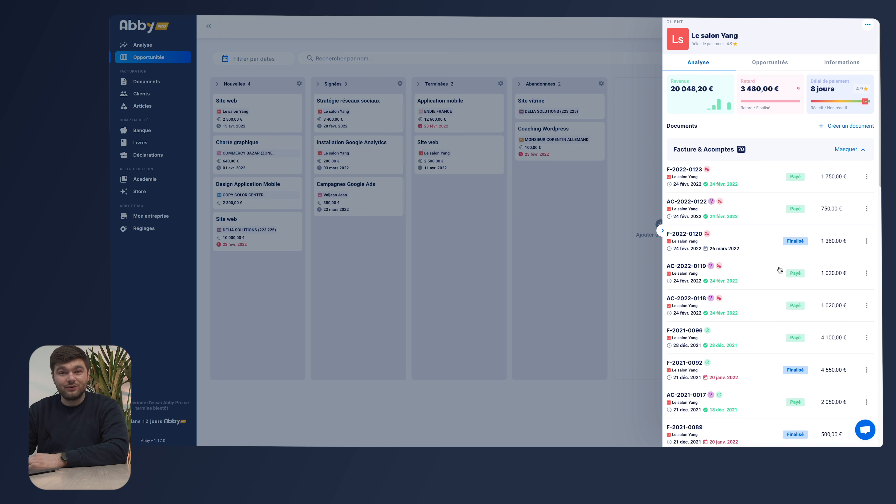
pyautogui.click(763, 64)
pyautogui.click(764, 112)
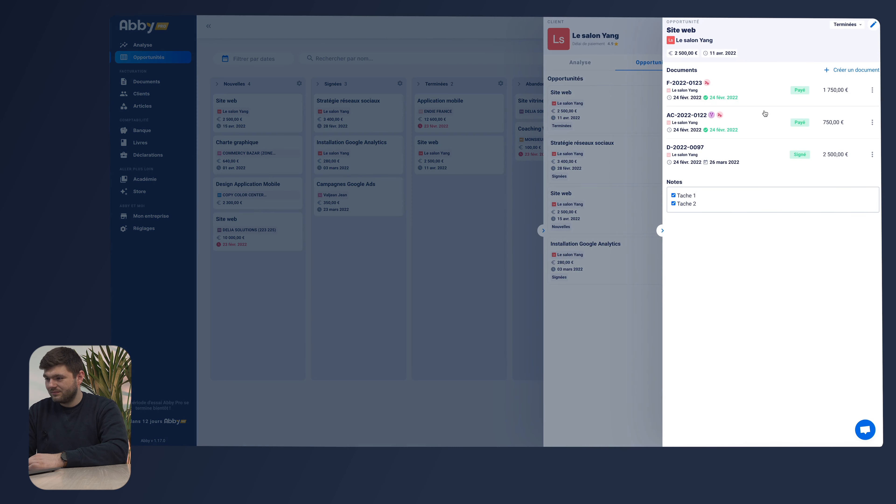
pyautogui.click(466, 274)
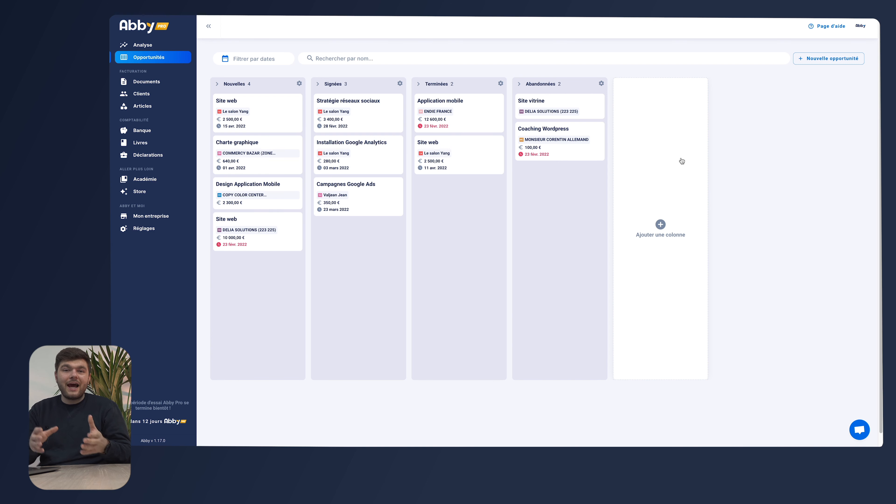
# Add an Acompte envoyé column after Signées and move the Stratégie réseaux sociaux and Installation Google Analytics opportunities into it.
pyautogui.click(682, 161)
pyautogui.write('Acompte envoyé')
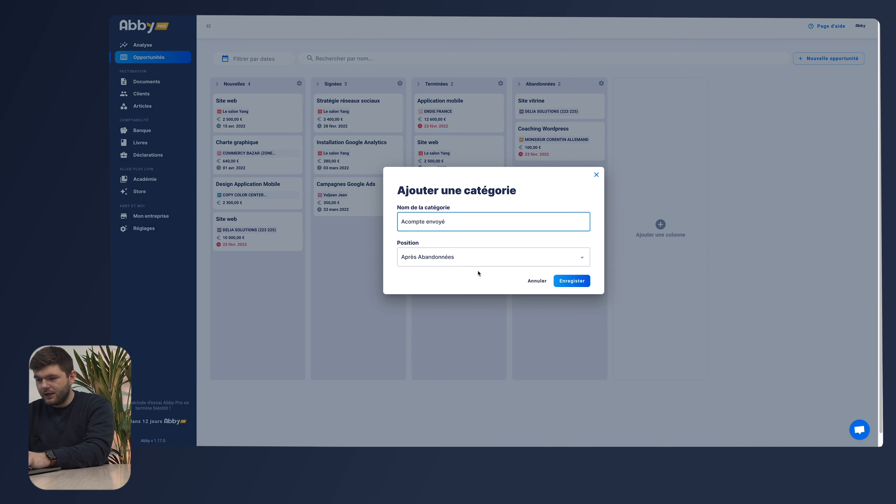
pyautogui.click(488, 261)
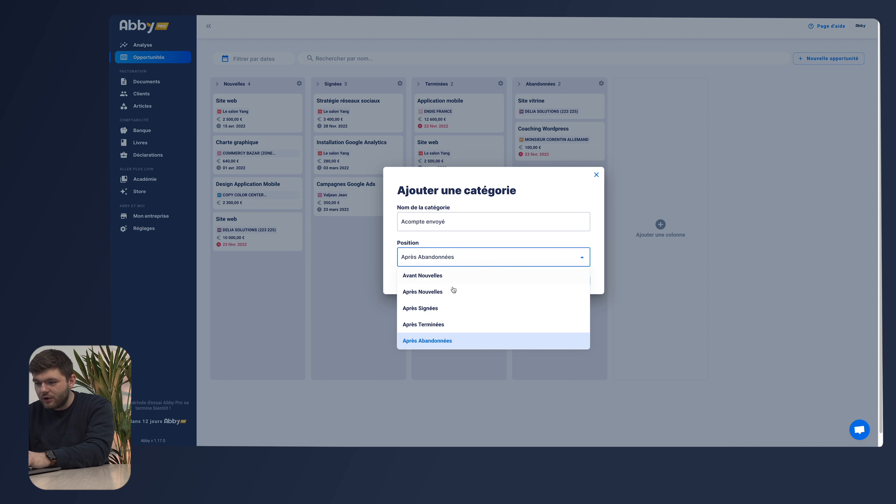
pyautogui.click(434, 311)
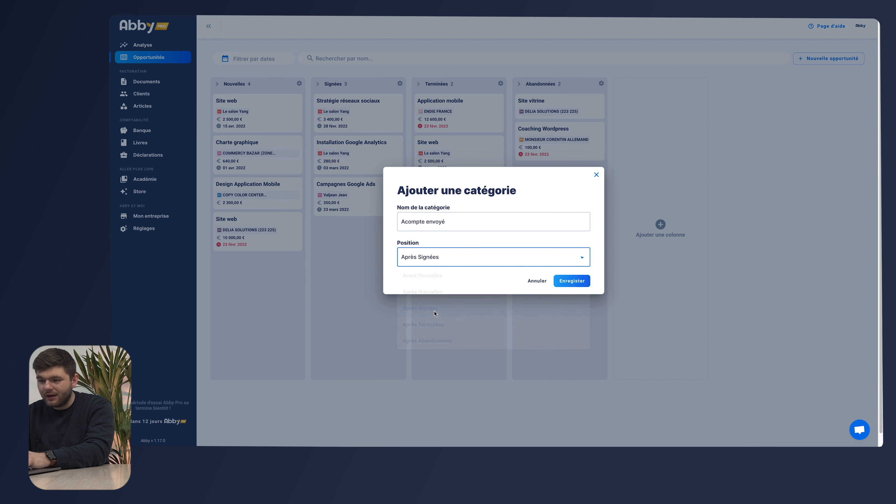
pyautogui.click(574, 281)
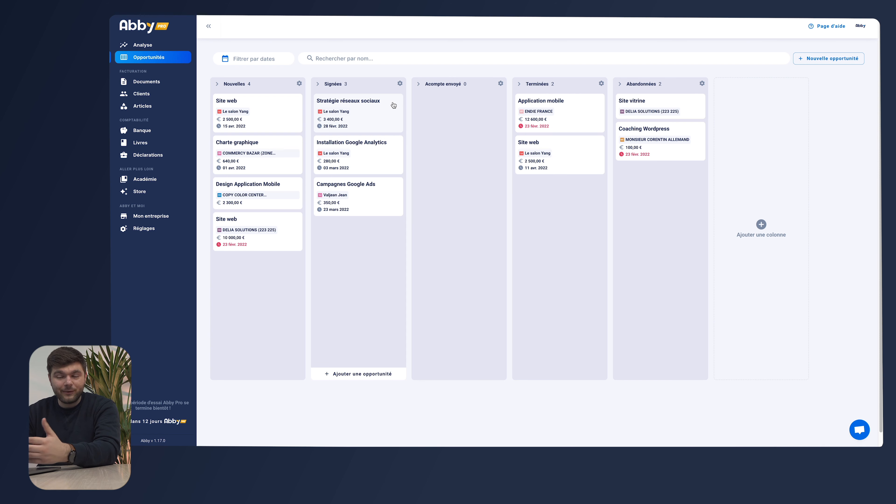
pyautogui.moveTo(394, 105); pyautogui.dragTo(459, 106)
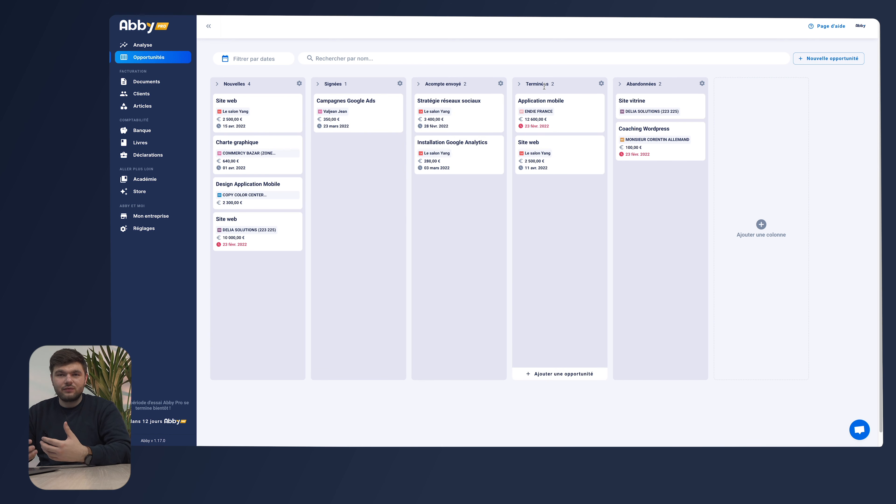